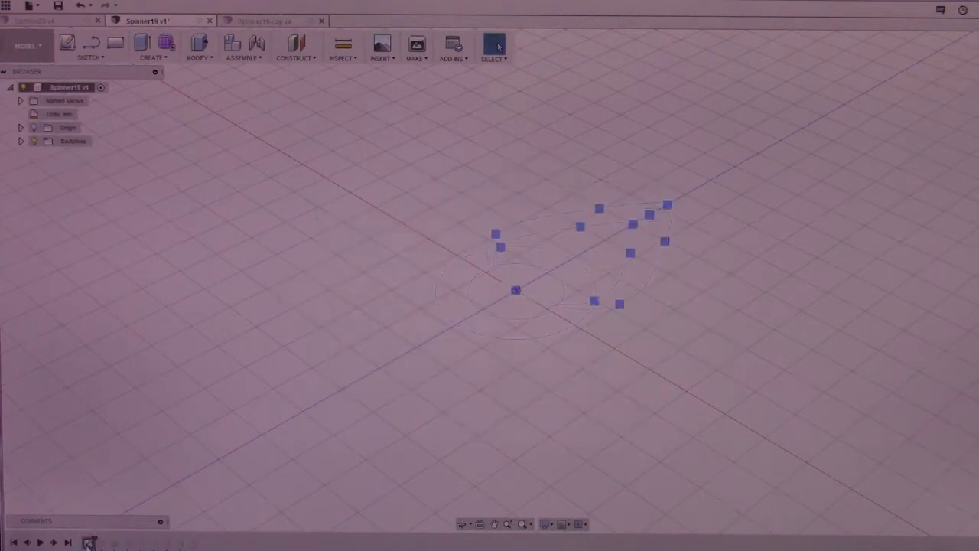
Open the spinner's first sketch for editing, review its teardrop and circle profiles, and finish the sketch.
{"action": "right_click", "coordinate": [88, 541]}
{"action": "left_click", "coordinate": [119, 468]}
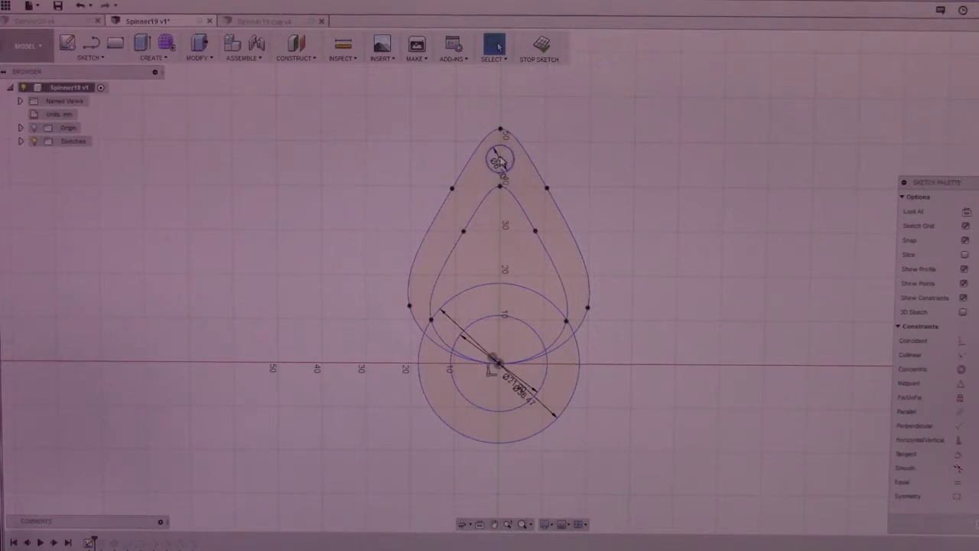
{"action": "left_click", "coordinate": [541, 46]}
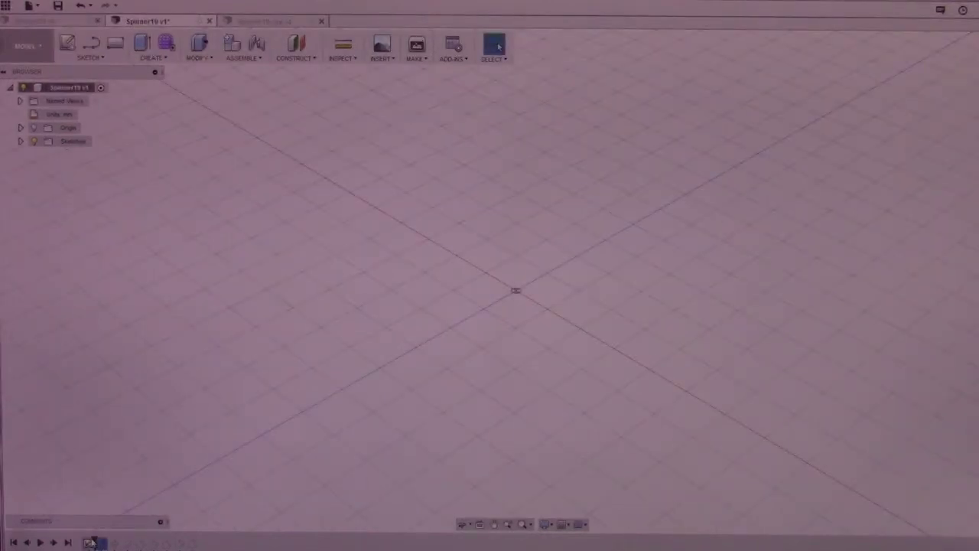
Step the spinner's history forward through the arm extrusion, the circular pattern and the combining of the bodies.
{"action": "left_click", "coordinate": [54, 542]}
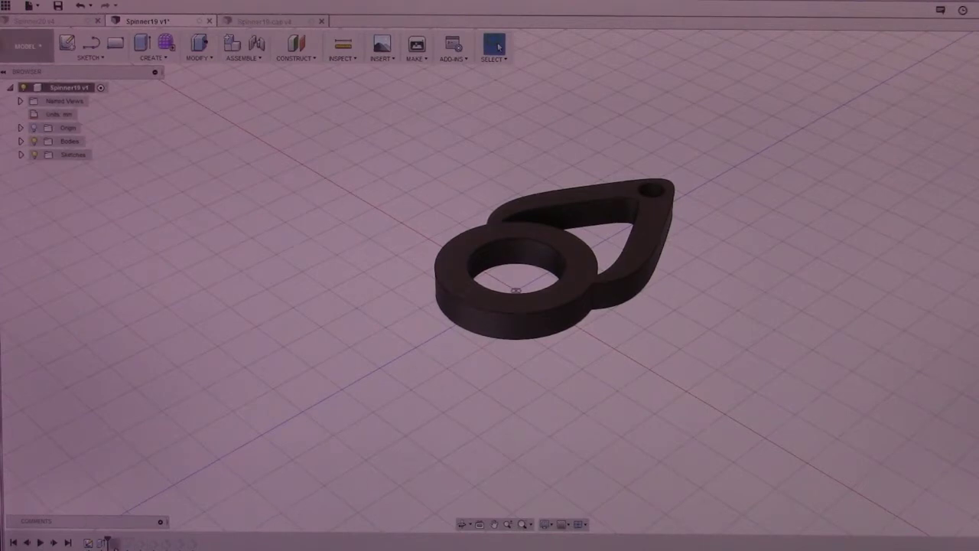
{"action": "left_click", "coordinate": [112, 542]}
{"action": "left_click", "coordinate": [53, 543]}
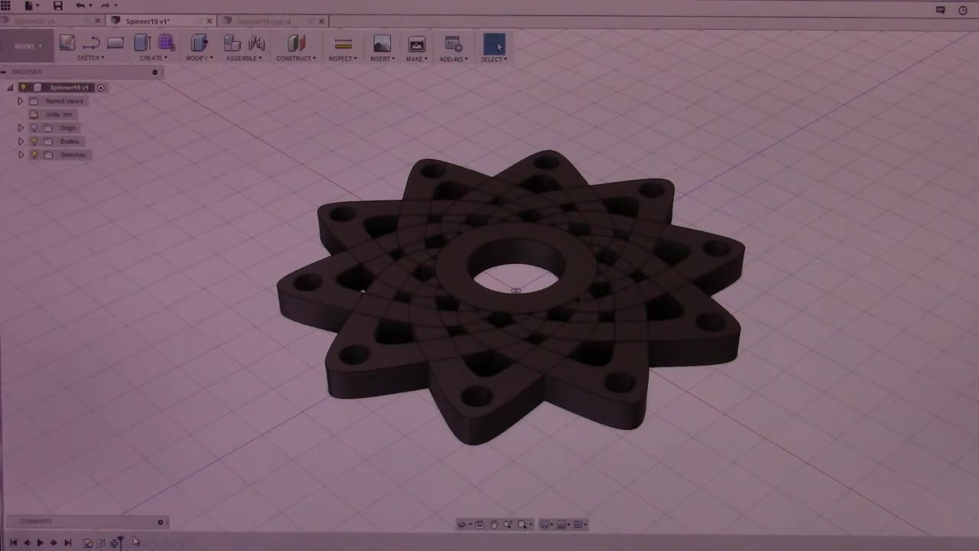
{"action": "left_click", "coordinate": [53, 543]}
Step the history forward through the fillets on the spinner's outer edges and the round holes at the tips.
{"action": "left_click", "coordinate": [54, 542]}
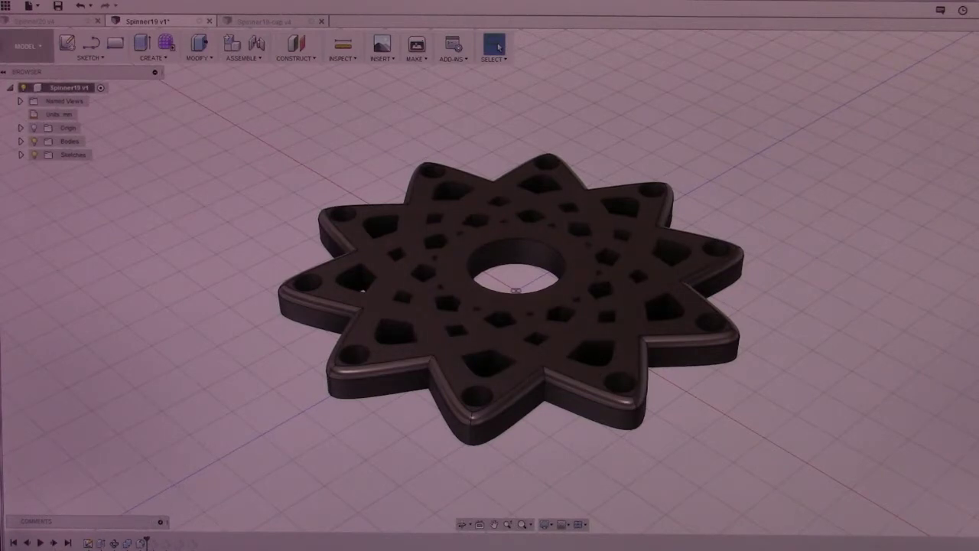
{"action": "left_click", "coordinate": [53, 543]}
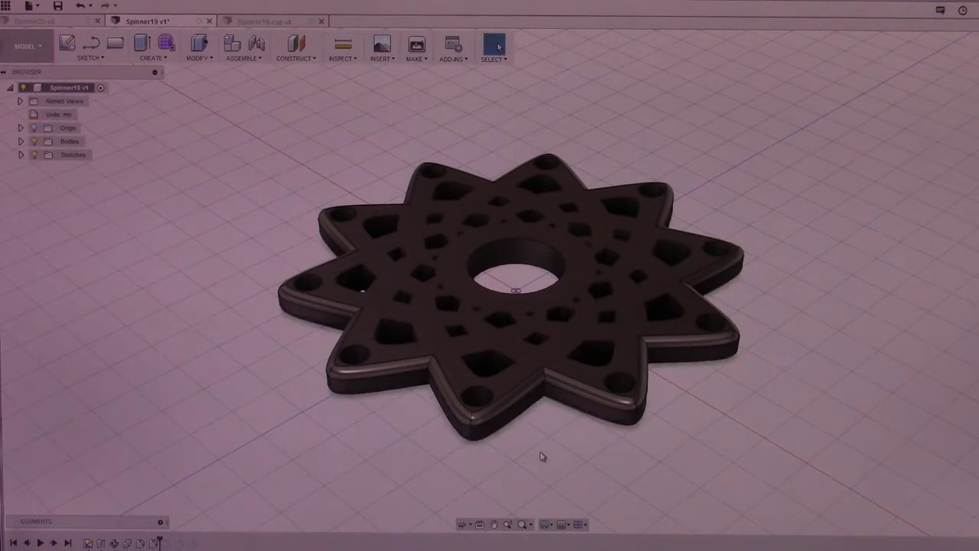
{"action": "middle_click_drag", "start_coordinate": [540, 459], "coordinate": [528, 489], "text": "shift"}
{"action": "left_click", "coordinate": [54, 542]}
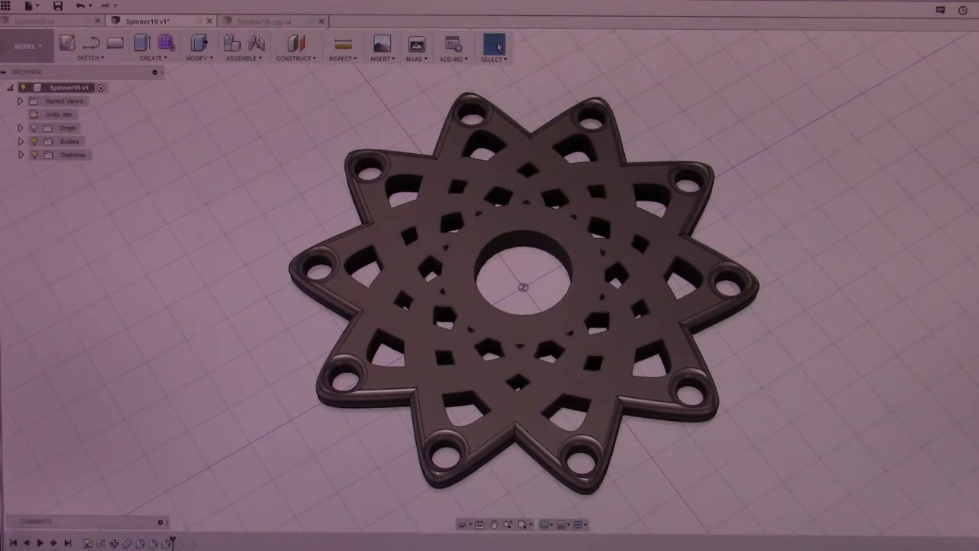
{"action": "left_click", "coordinate": [54, 542]}
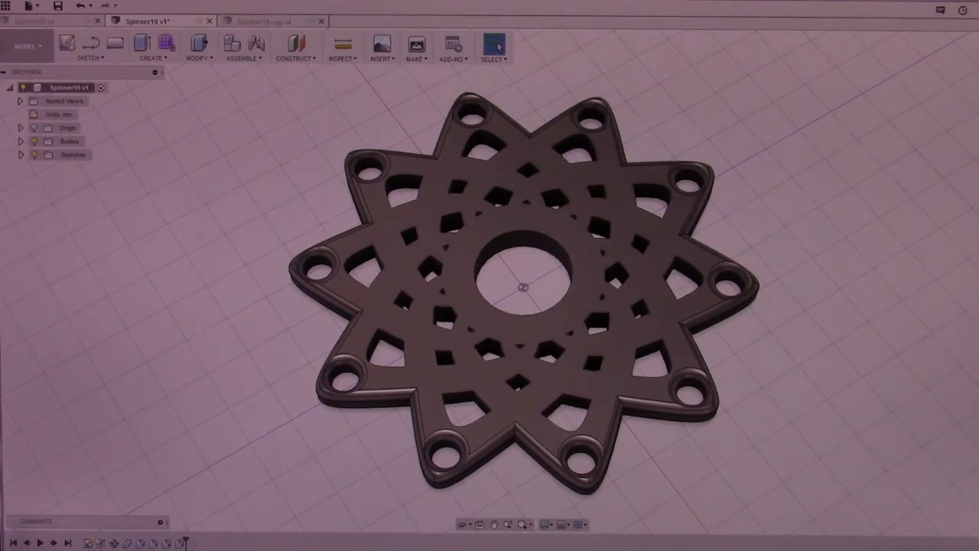
Inspect the spinner's underside and advance the history past the fillet on the large openings near the tips.
{"action": "middle_click_drag", "start_coordinate": [710, 474], "coordinate": [712, 351], "text": "shift"}
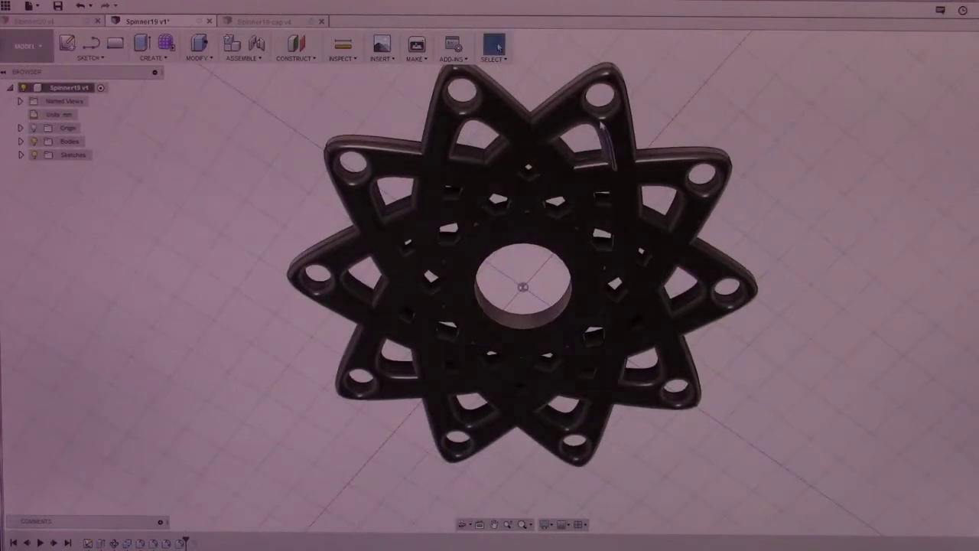
{"action": "middle_click_drag", "start_coordinate": [728, 200], "coordinate": [717, 307], "text": "shift"}
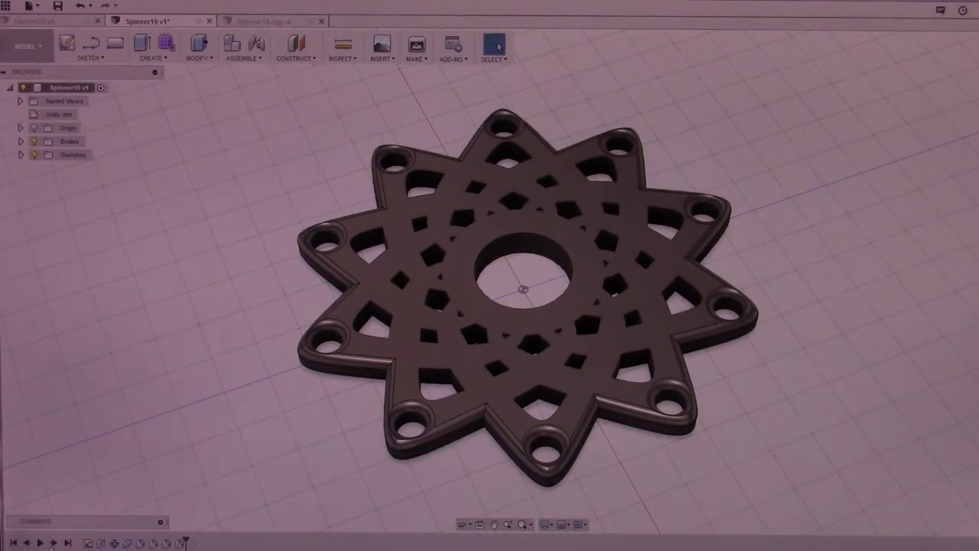
{"action": "left_click", "coordinate": [53, 542]}
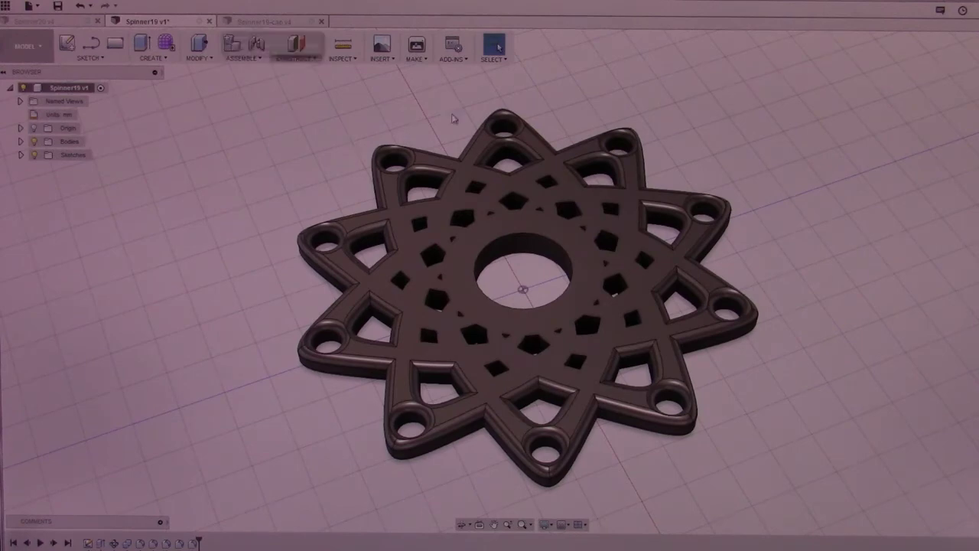
Switch to the Spinner19-cap design and examine the star recess on the underside of the disc.
{"action": "left_click", "coordinate": [268, 21]}
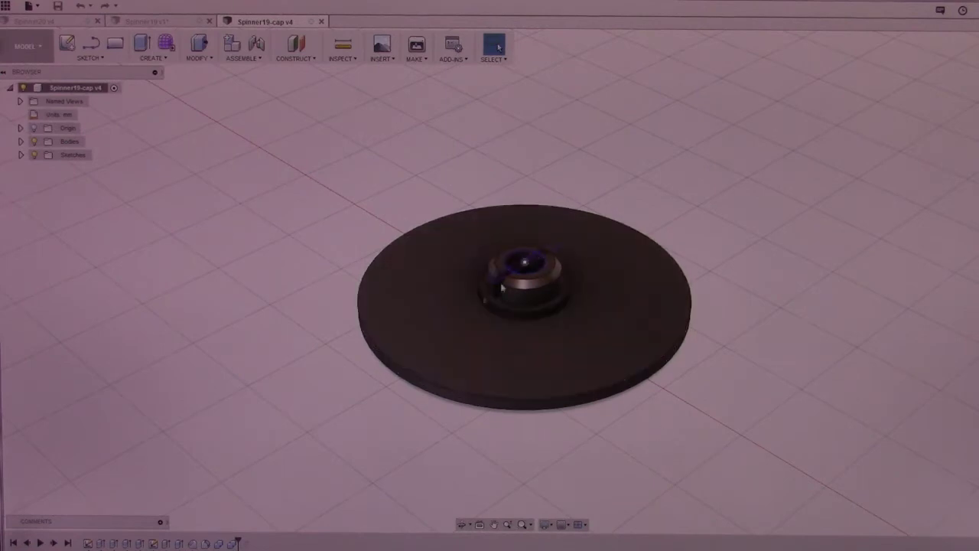
{"action": "middle_click_drag", "start_coordinate": [711, 454], "coordinate": [678, 420]}
{"action": "middle_click_drag", "start_coordinate": [619, 422], "coordinate": [647, 286]}
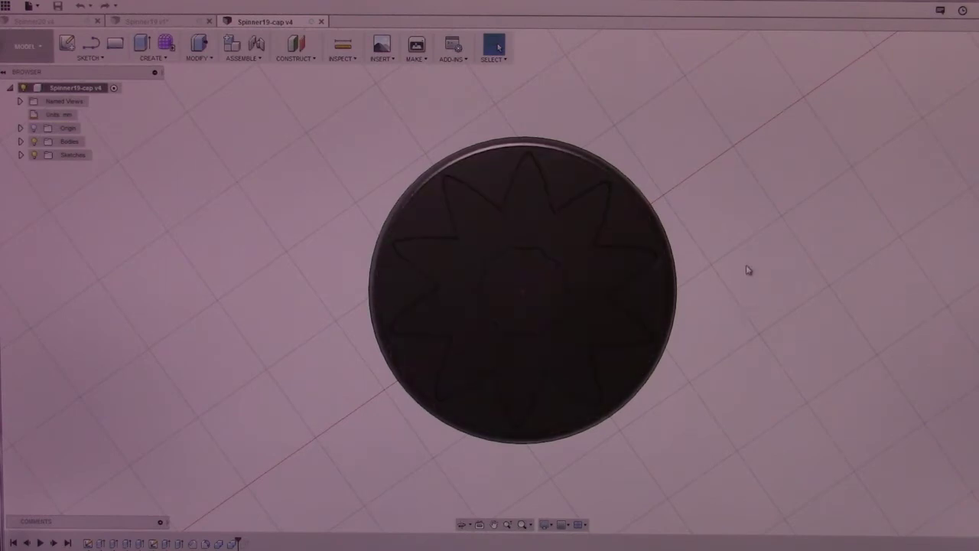
{"action": "middle_click_drag", "start_coordinate": [747, 269], "coordinate": [724, 329], "text": "shift"}
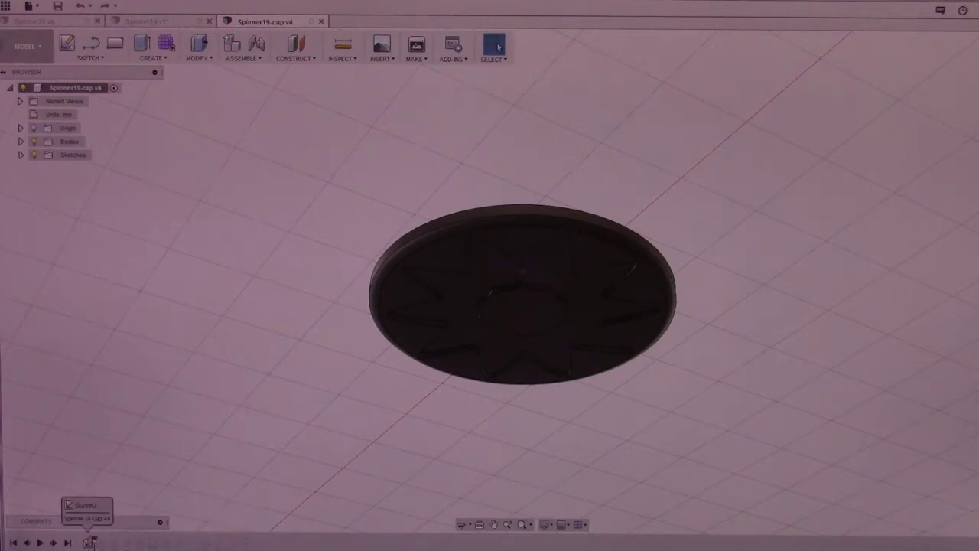
Open the cap's first sketch for editing, review its petal pattern and circles, and finish the sketch.
{"action": "double_click", "coordinate": [89, 541]}
{"action": "right_click", "coordinate": [88, 542]}
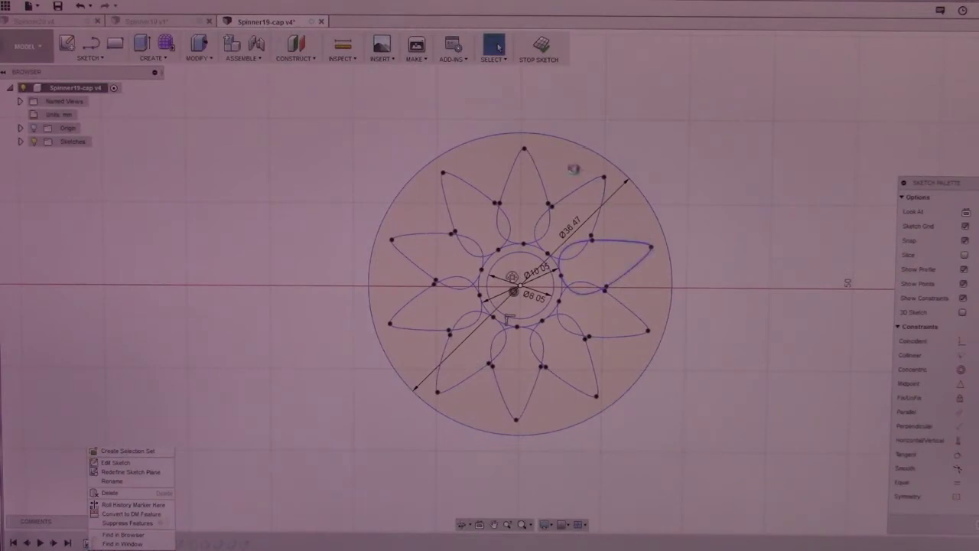
{"action": "left_click", "coordinate": [262, 298]}
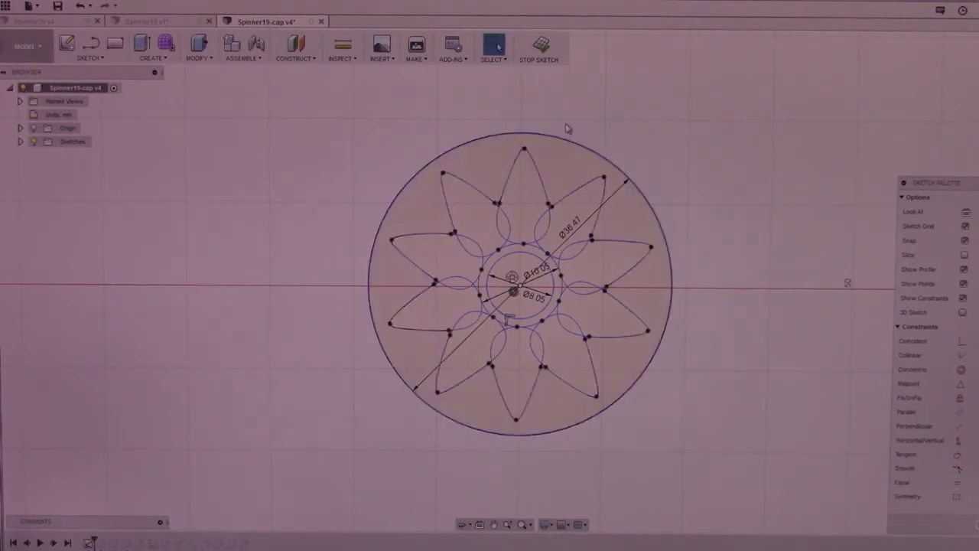
{"action": "left_click", "coordinate": [540, 46]}
Step the cap's history forward through the star cutout extrusion and the solid disc extrusion, viewing each from above.
{"action": "left_click", "coordinate": [53, 543]}
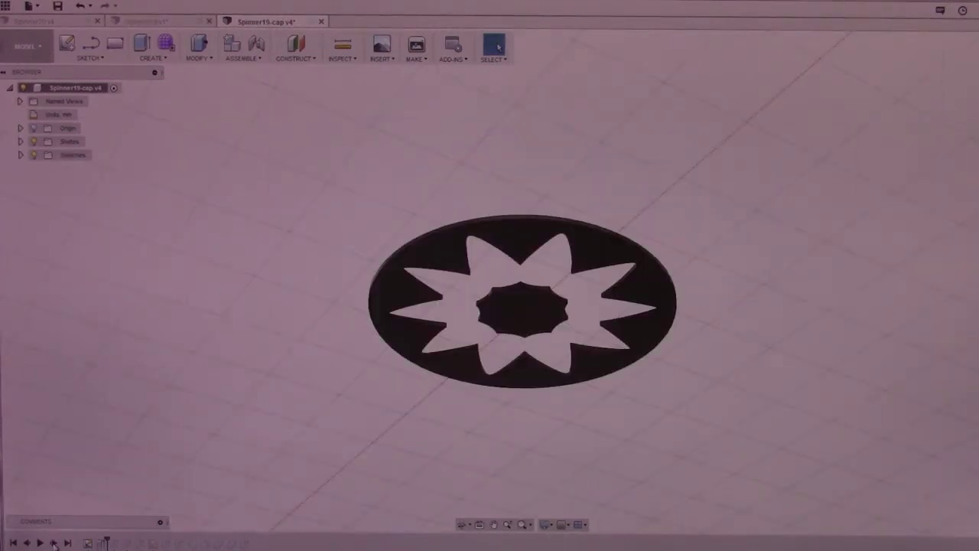
{"action": "mouse_move", "coordinate": [710, 317]}
{"action": "middle_mouse_down", "text": "shift"}
{"action": "mouse_move", "coordinate": [685, 378]}
{"action": "mouse_move", "coordinate": [716, 309]}
{"action": "middle_mouse_up", "text": "shift"}
{"action": "middle_click_drag", "start_coordinate": [804, 319], "coordinate": [789, 377], "text": "shift"}
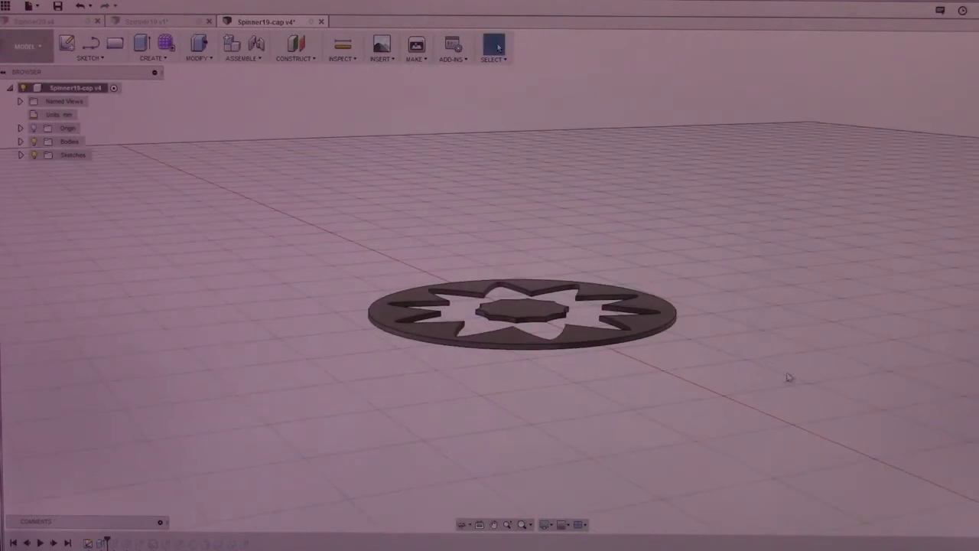
{"action": "left_click", "coordinate": [54, 543]}
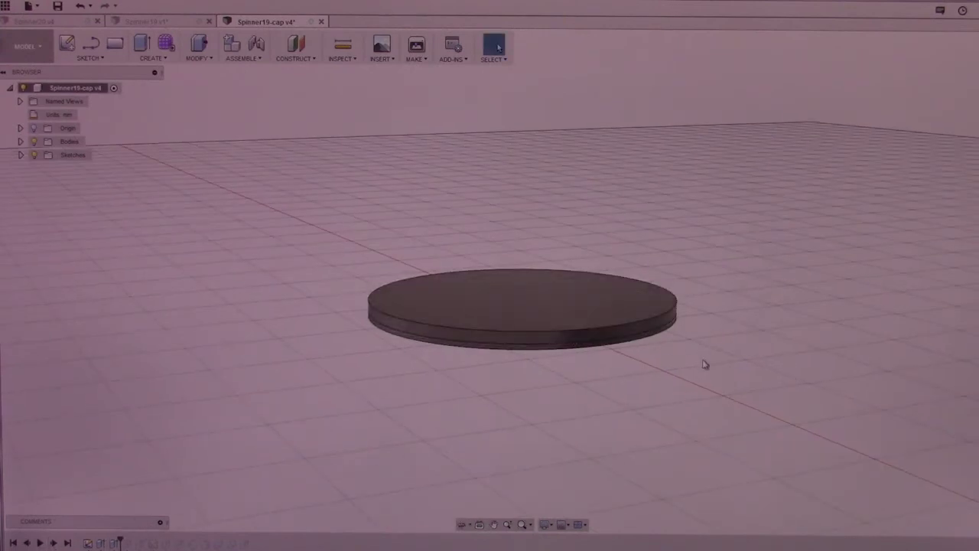
{"action": "mouse_move", "coordinate": [704, 363]}
{"action": "middle_mouse_down", "text": "shift"}
{"action": "mouse_move", "coordinate": [710, 319]}
{"action": "mouse_move", "coordinate": [688, 371]}
{"action": "middle_mouse_up", "text": "shift"}
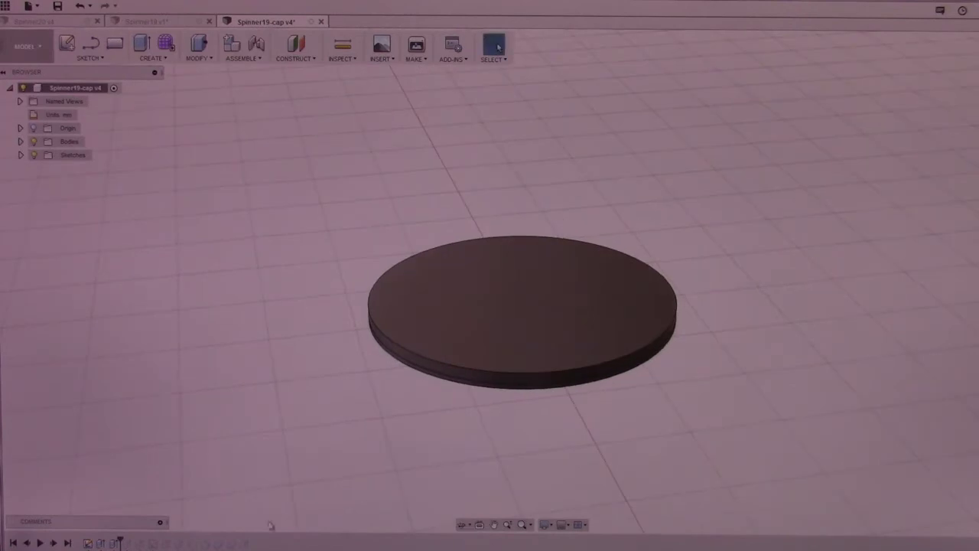
Step the cap's history forward through the raised ring, the central boss, its bore and the slot cut.
{"action": "left_click", "coordinate": [52, 543]}
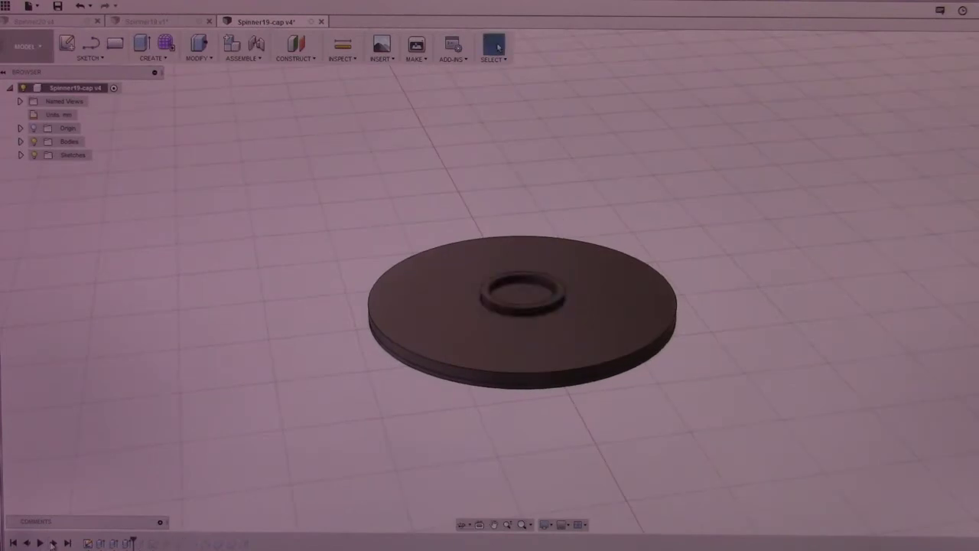
{"action": "left_click", "coordinate": [52, 543]}
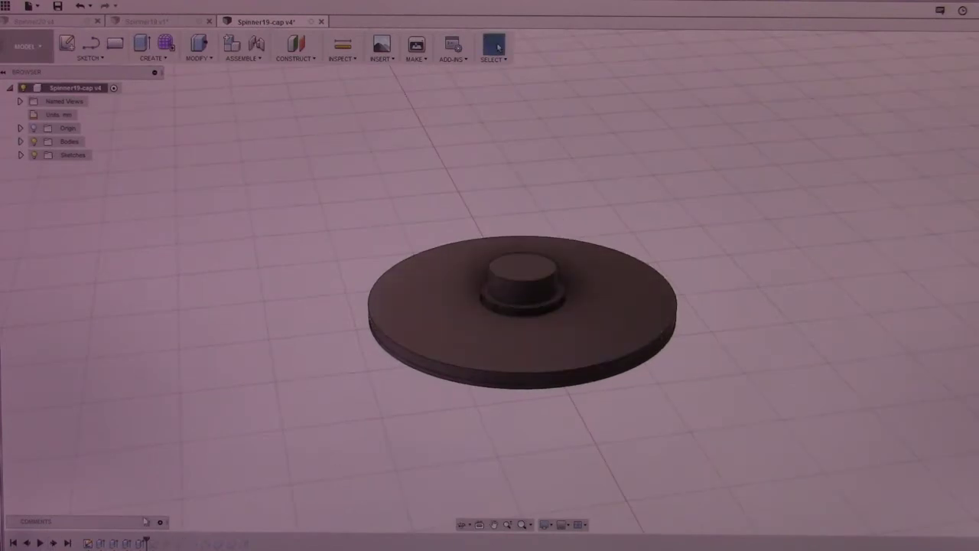
{"action": "left_click", "coordinate": [53, 543]}
{"action": "left_click", "coordinate": [54, 543]}
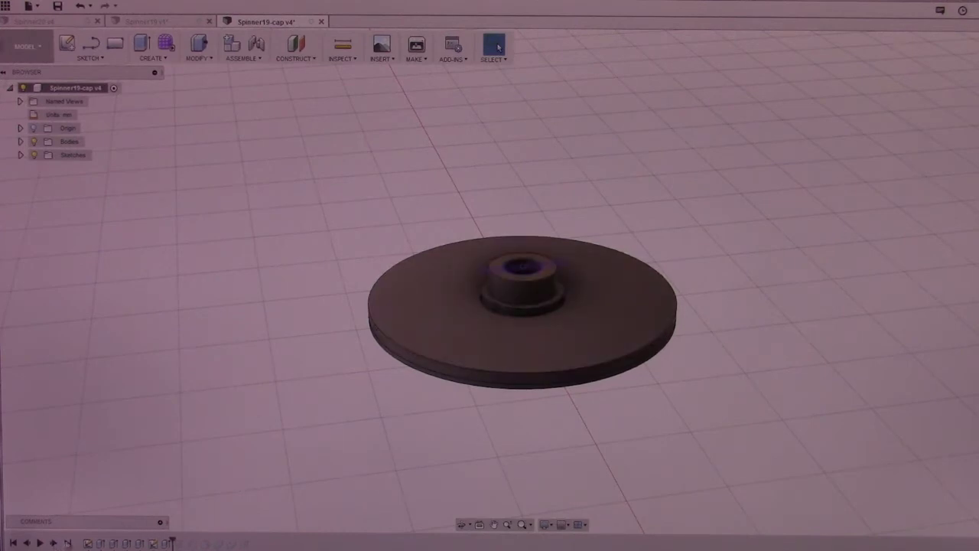
{"action": "left_click", "coordinate": [54, 543]}
{"action": "middle_click_drag", "start_coordinate": [639, 334], "coordinate": [688, 357], "text": "shift"}
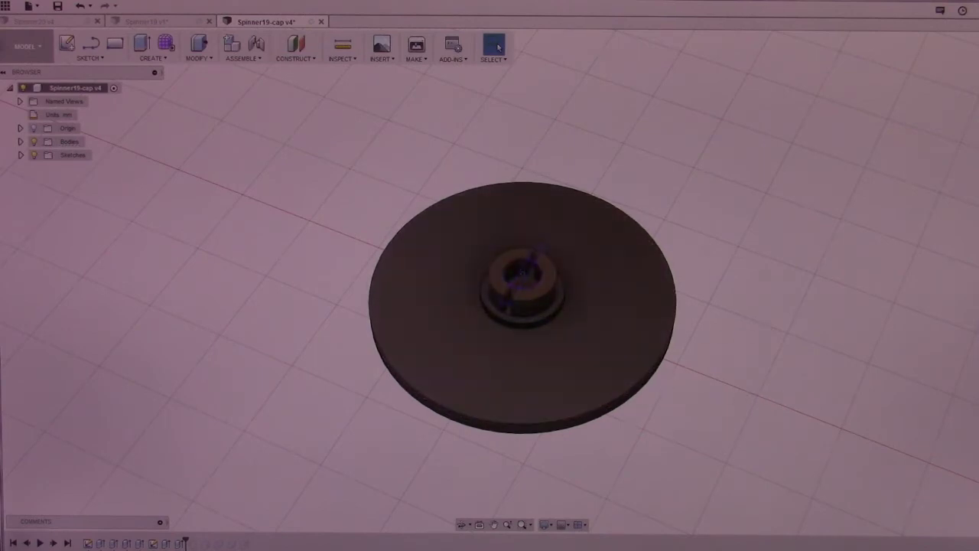
Step the history forward past the edge treatments on the central boss and the disc's lower rim, inspecting them closely.
{"action": "left_click", "coordinate": [52, 543]}
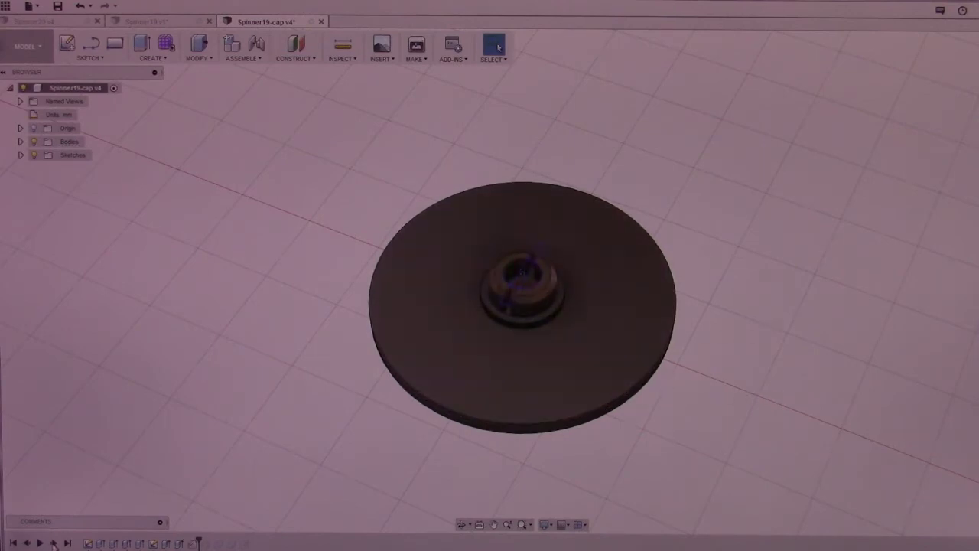
{"action": "scroll", "coordinate": [616, 404], "scroll_direction": "down", "scroll_amount": 2}
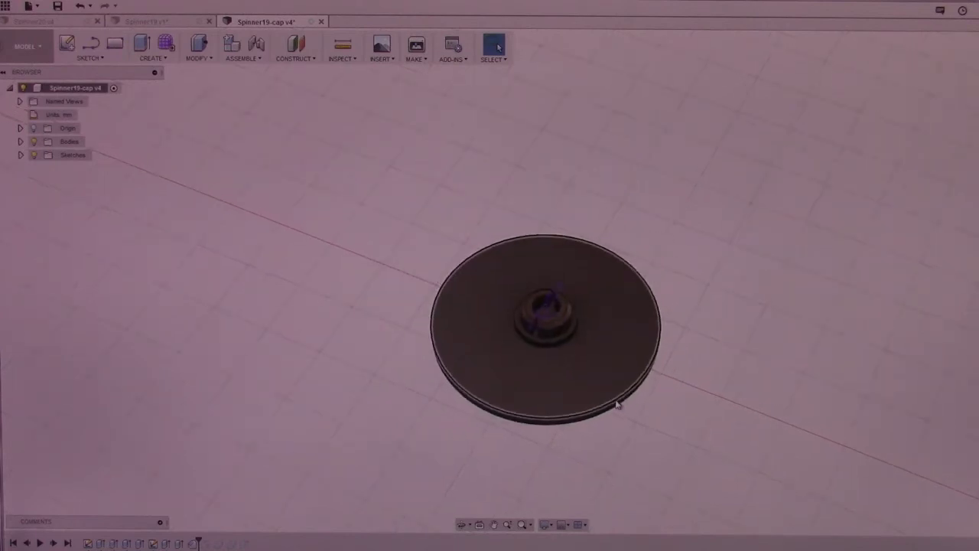
{"action": "scroll", "coordinate": [616, 404], "scroll_direction": "up", "scroll_amount": 4}
{"action": "scroll", "coordinate": [616, 404], "scroll_direction": "up", "scroll_amount": 1}
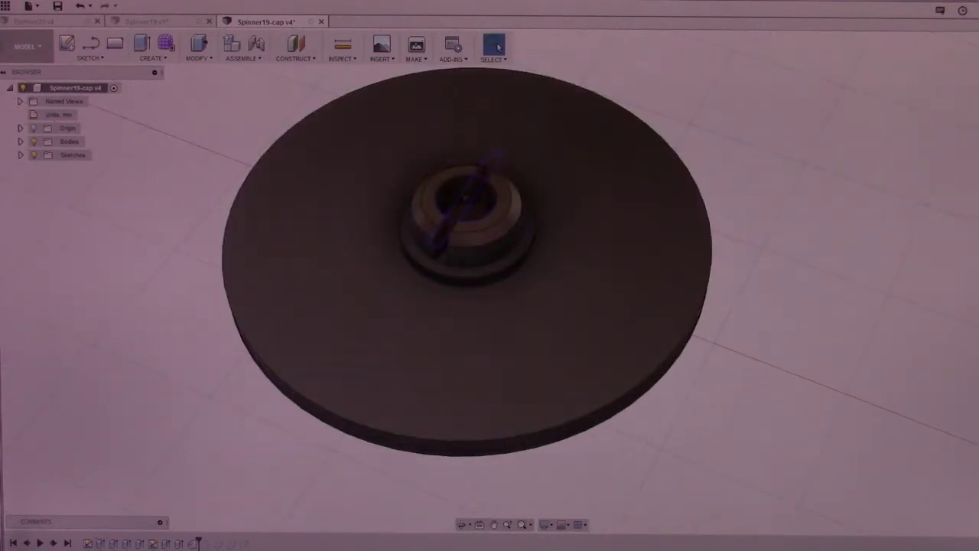
{"action": "left_click", "coordinate": [52, 543]}
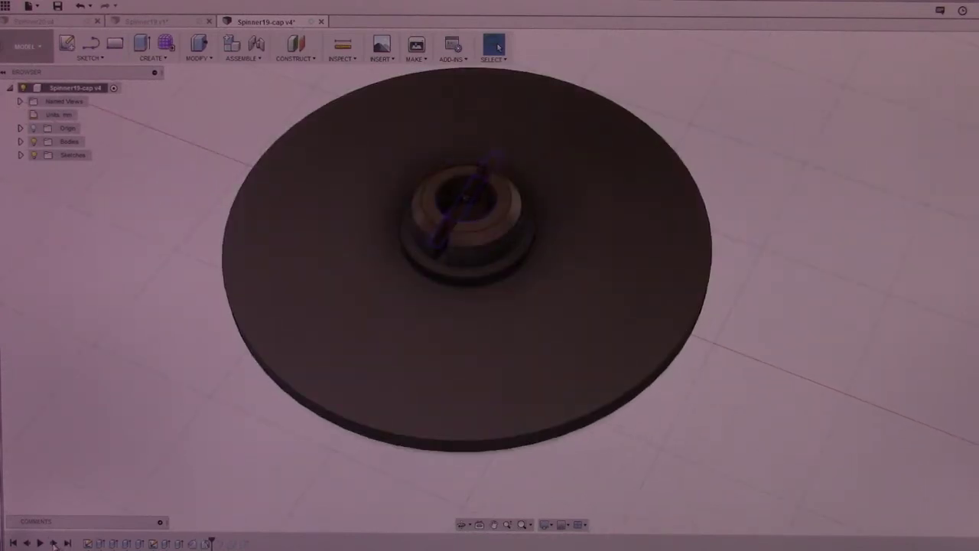
Examine the cap's star-shaped underside and its slotted boss at the end of the design history.
{"action": "middle_click_drag", "start_coordinate": [712, 504], "coordinate": [657, 185], "text": "shift"}
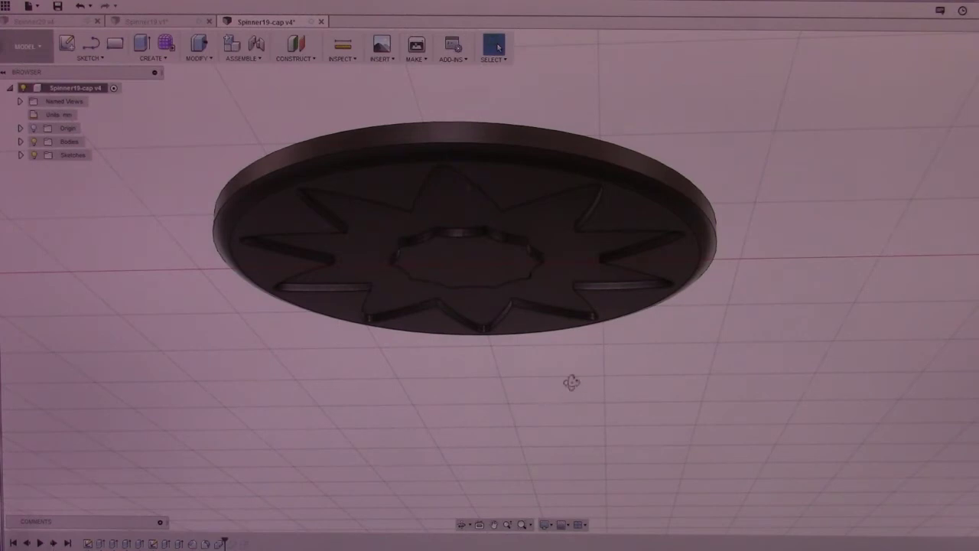
{"action": "middle_click_drag", "start_coordinate": [573, 382], "coordinate": [568, 442], "text": "shift"}
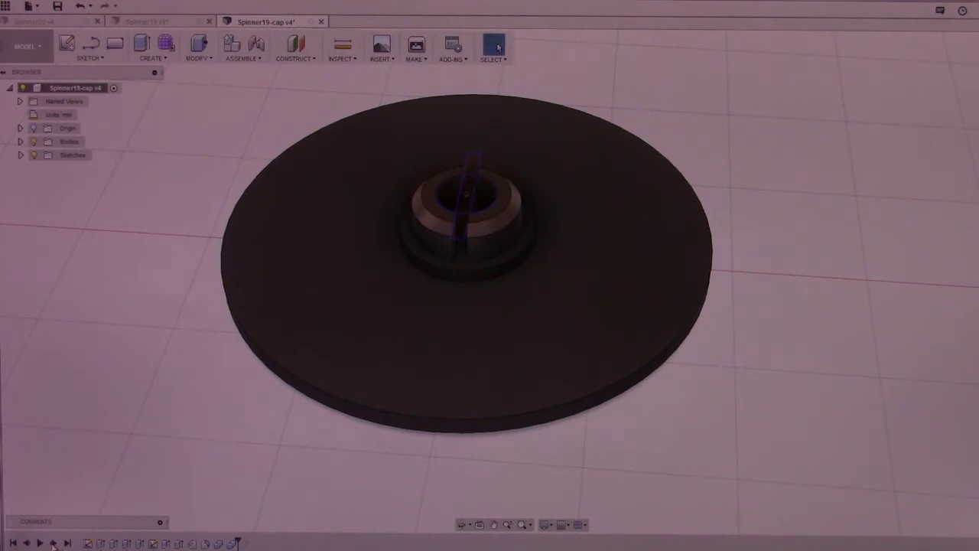
{"action": "left_click", "coordinate": [53, 542]}
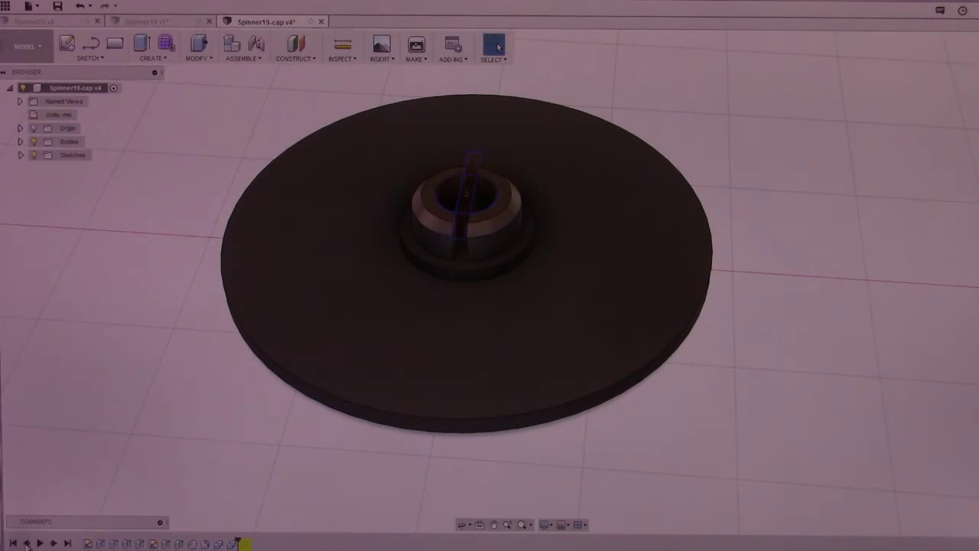
{"action": "left_click", "coordinate": [27, 542]}
Switch to the Spinner20 design and examine the round spinner body and its separate cap up close.
{"action": "left_click", "coordinate": [45, 21]}
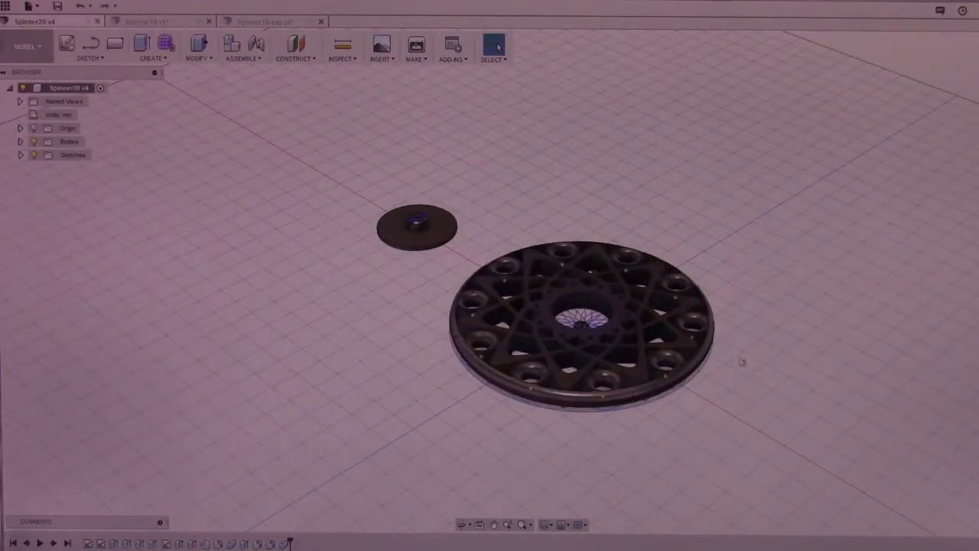
{"action": "middle_click_drag", "start_coordinate": [748, 324], "coordinate": [644, 321]}
{"action": "scroll", "coordinate": [645, 321], "scroll_direction": "down", "scroll_amount": 3}
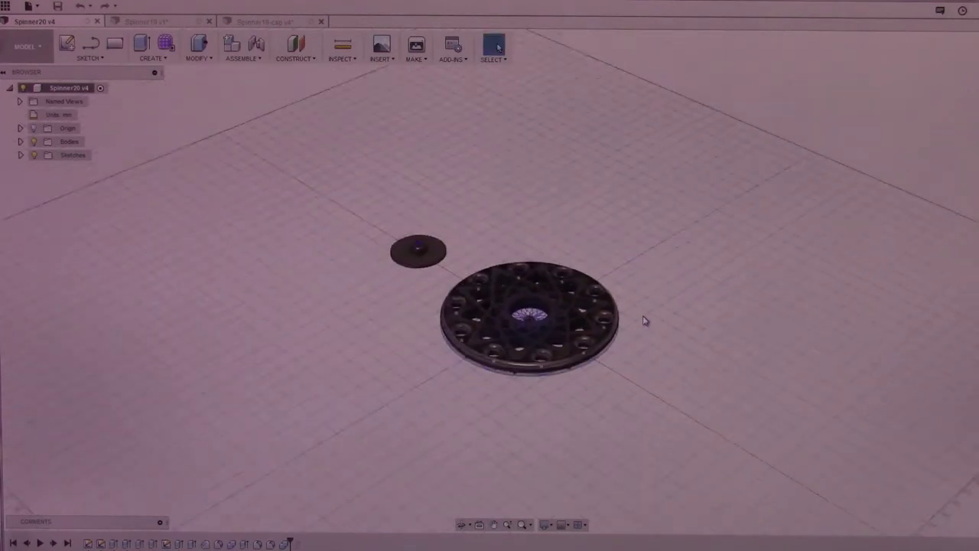
{"action": "scroll", "coordinate": [645, 321], "scroll_direction": "up", "scroll_amount": 5}
{"action": "scroll", "coordinate": [645, 321], "scroll_direction": "up", "scroll_amount": 3}
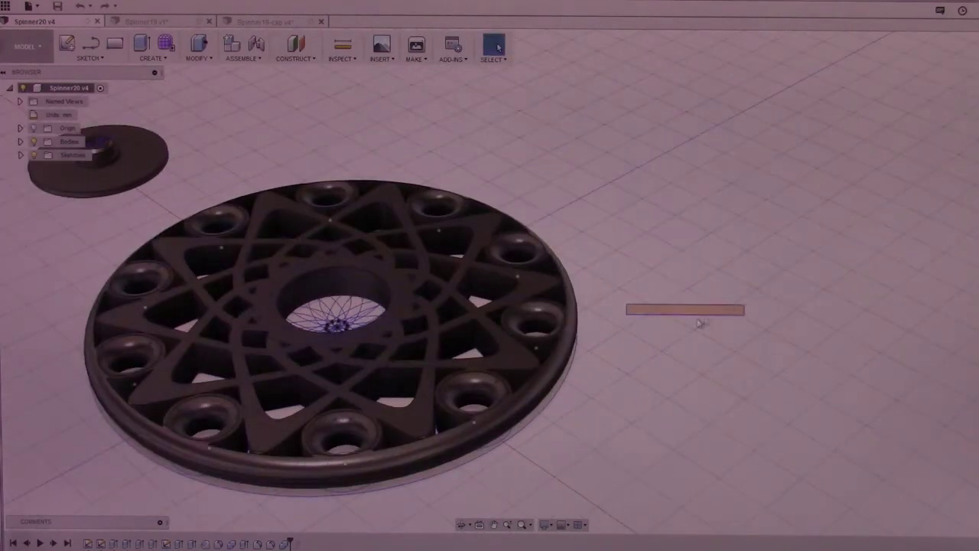
{"action": "middle_click_drag", "start_coordinate": [642, 341], "coordinate": [830, 325]}
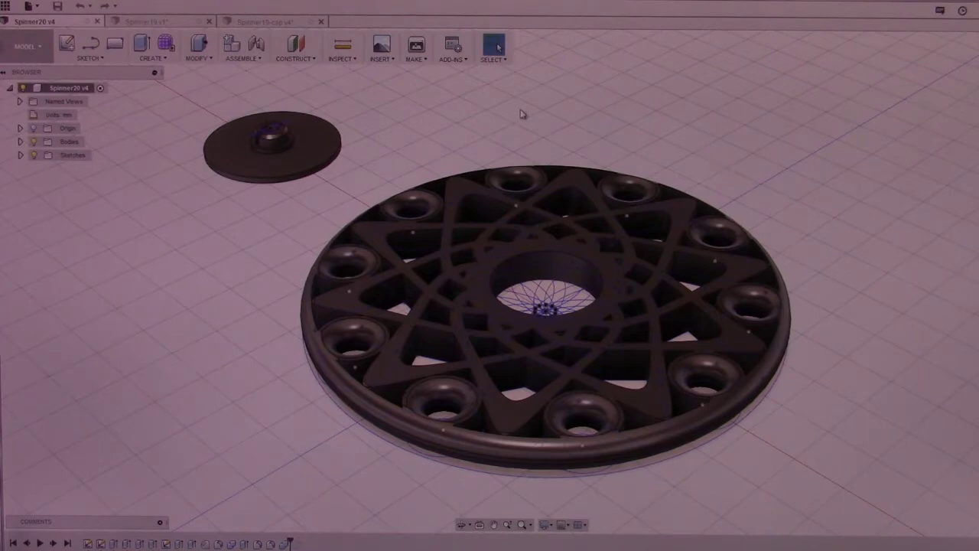
Roll the Spinner20 history back to its first sketch, open that sketch to examine the star pattern and its dimensions, and close it.
{"action": "middle_click_drag", "start_coordinate": [782, 216], "coordinate": [798, 241], "text": "shift"}
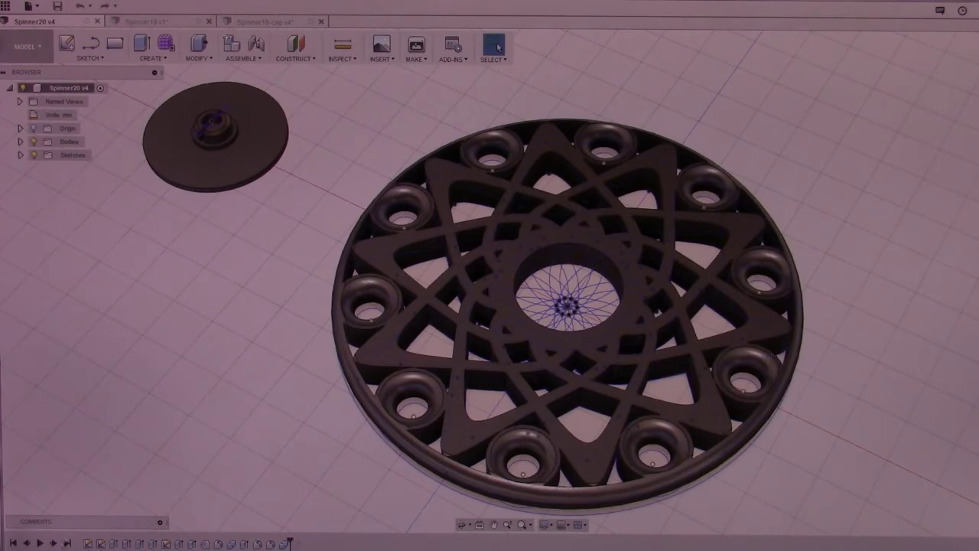
{"action": "left_click_drag", "start_coordinate": [290, 541], "coordinate": [224, 541]}
{"action": "left_click_drag", "start_coordinate": [90, 534], "coordinate": [89, 543]}
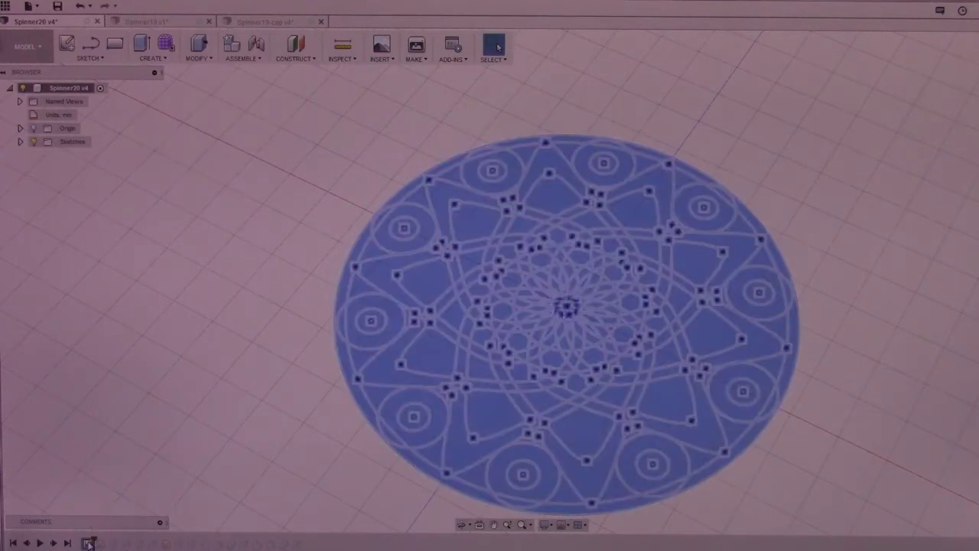
{"action": "right_click", "coordinate": [88, 543]}
{"action": "left_click", "coordinate": [143, 468]}
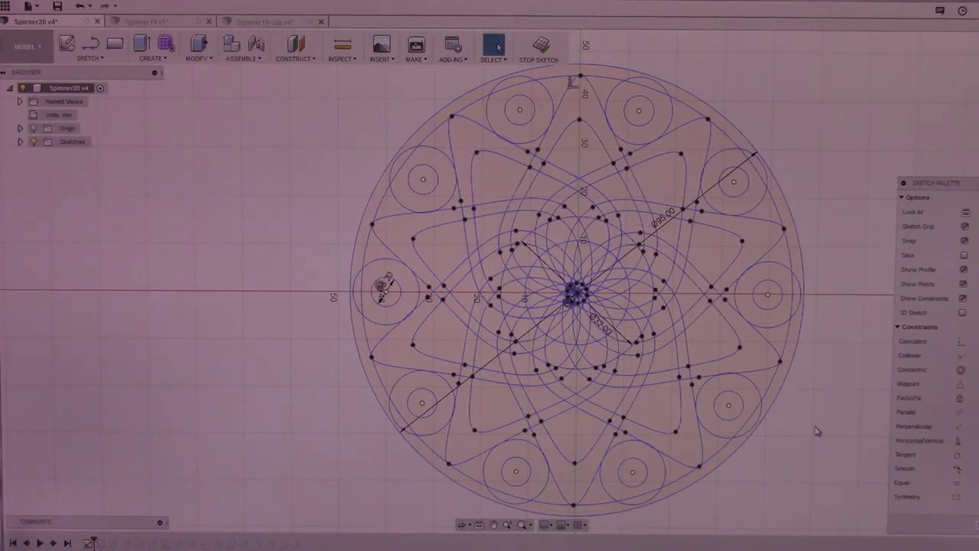
{"action": "left_click", "coordinate": [539, 46]}
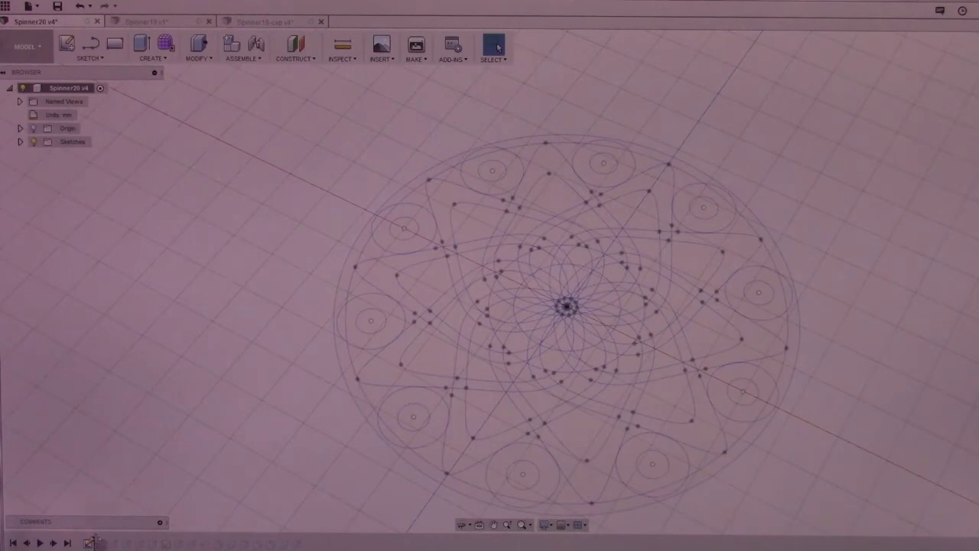
Step the history forward through the cap's star-shaped first extrusion and the one that makes it a full disc.
{"action": "left_click_drag", "start_coordinate": [112, 540], "coordinate": [120, 540]}
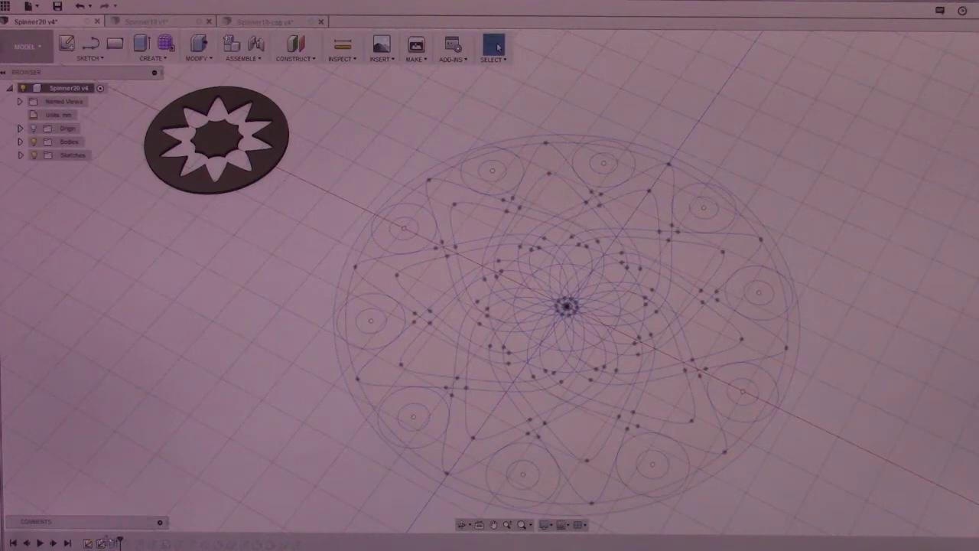
{"action": "left_click_drag", "start_coordinate": [119, 540], "coordinate": [106, 541]}
{"action": "left_click", "coordinate": [53, 543]}
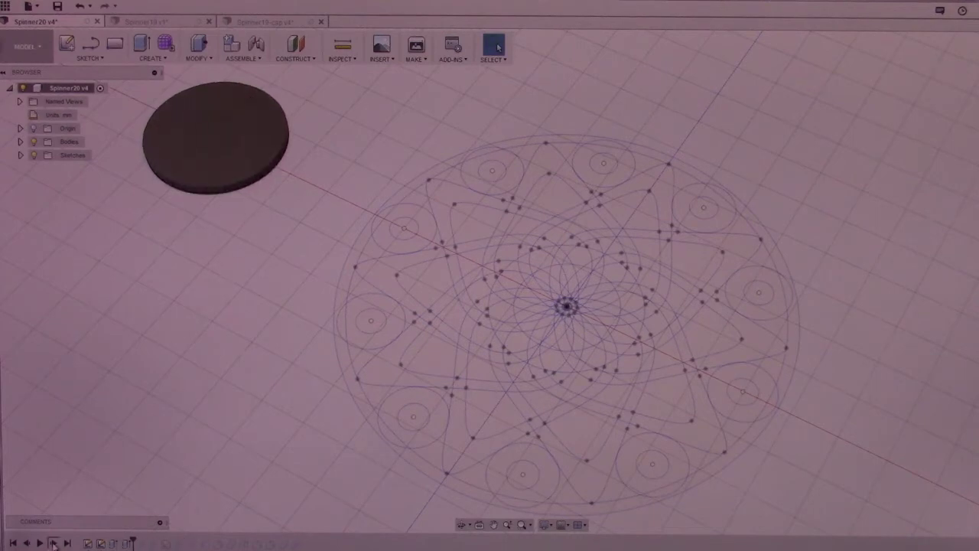
Advance the history through the features that build the cap's raised ring, central boss and slot.
{"action": "left_click", "coordinate": [53, 544]}
{"action": "left_click", "coordinate": [54, 543]}
{"action": "left_click", "coordinate": [54, 543]}
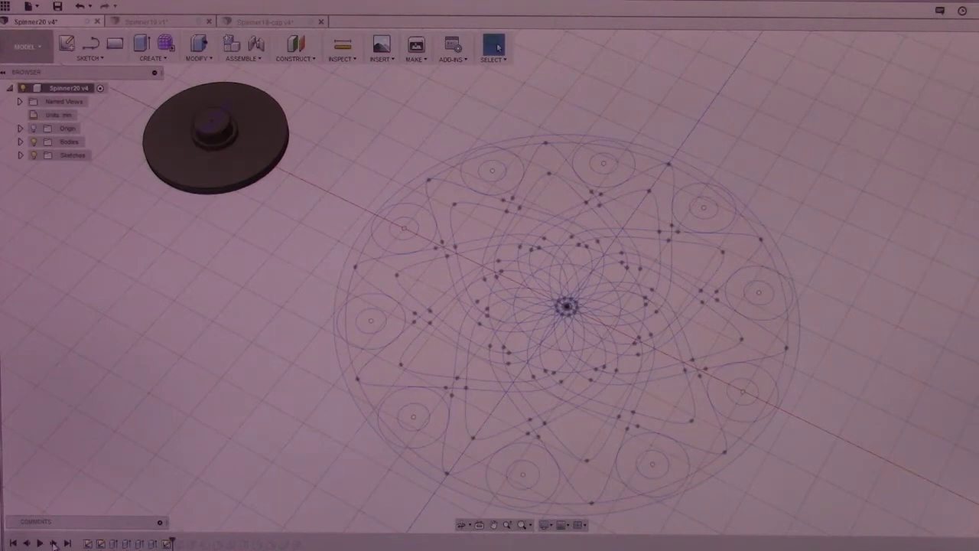
{"action": "left_click", "coordinate": [53, 543]}
{"action": "left_click", "coordinate": [53, 543]}
{"action": "left_click", "coordinate": [53, 543]}
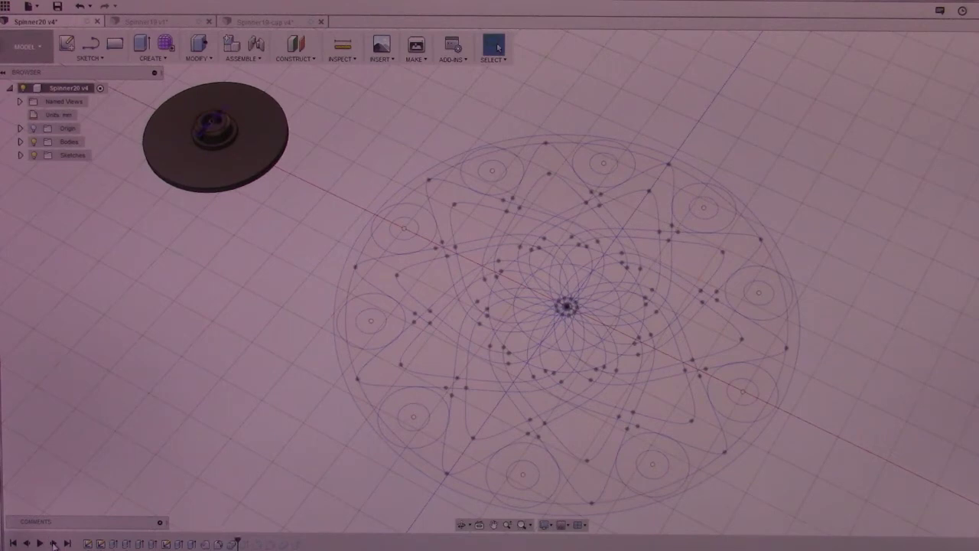
Step the history forward through the spinner body's extrusion and the rounding of its upper rim and ring edges, examining the result.
{"action": "left_click", "coordinate": [54, 543]}
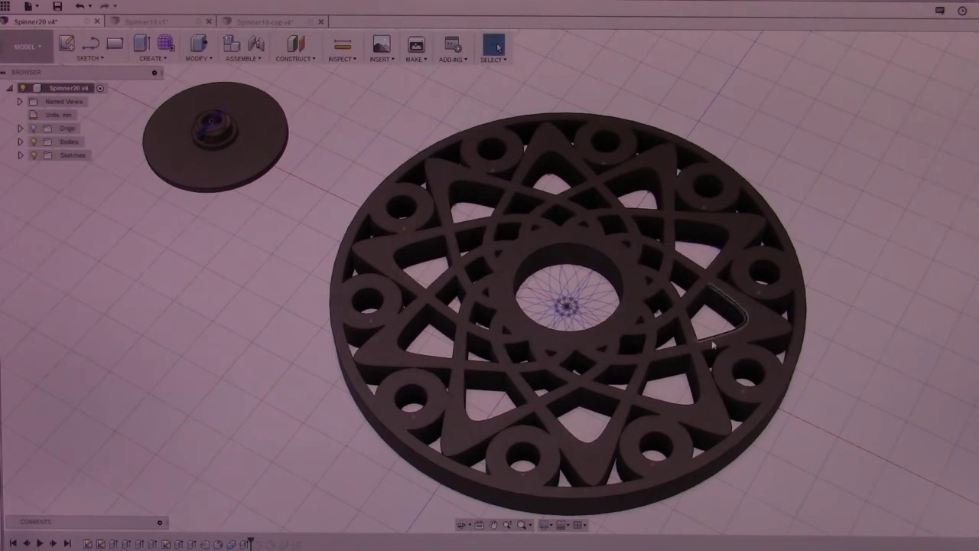
{"action": "middle_click_drag", "start_coordinate": [819, 367], "coordinate": [756, 358]}
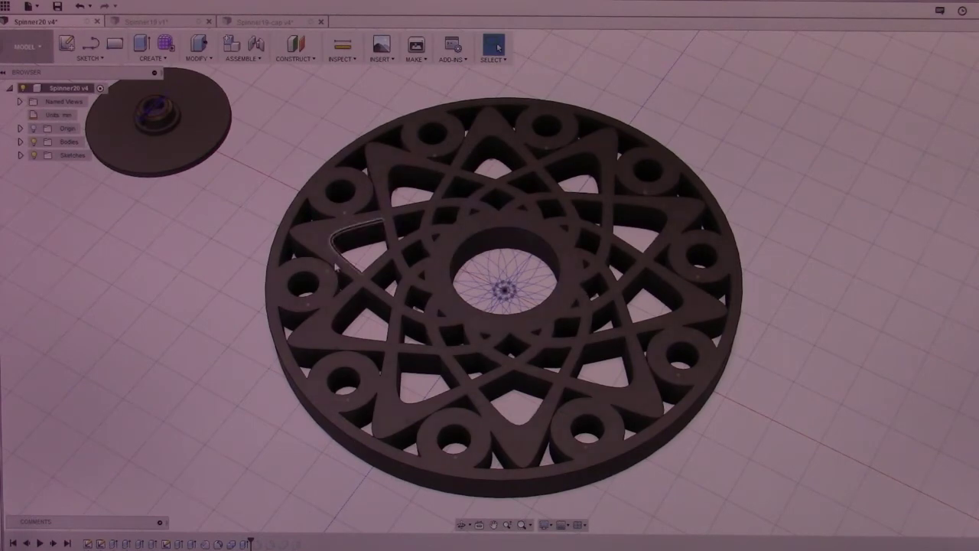
{"action": "left_click", "coordinate": [52, 543]}
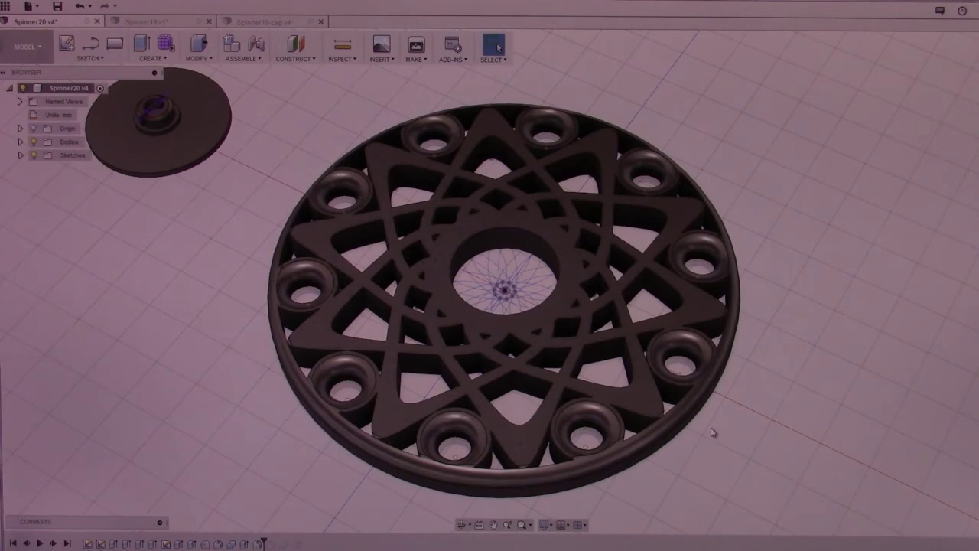
{"action": "mouse_move", "coordinate": [712, 434]}
{"action": "middle_mouse_down", "text": "shift"}
{"action": "mouse_move", "coordinate": [706, 345]}
{"action": "mouse_move", "coordinate": [715, 430]}
{"action": "middle_mouse_up", "text": "shift"}
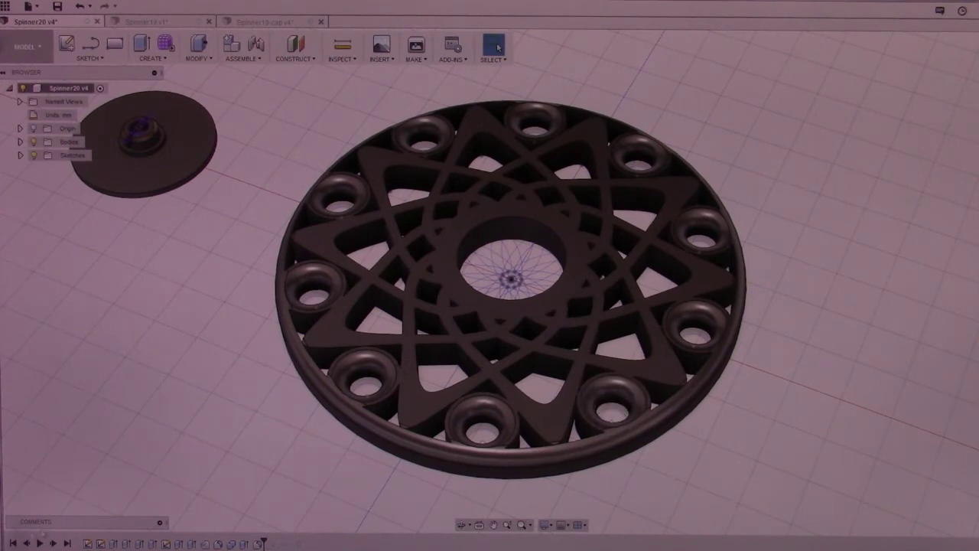
Step the history forward past the rounding of the body's lower edges and inspect the outer rim from a low angle.
{"action": "left_click", "coordinate": [53, 543]}
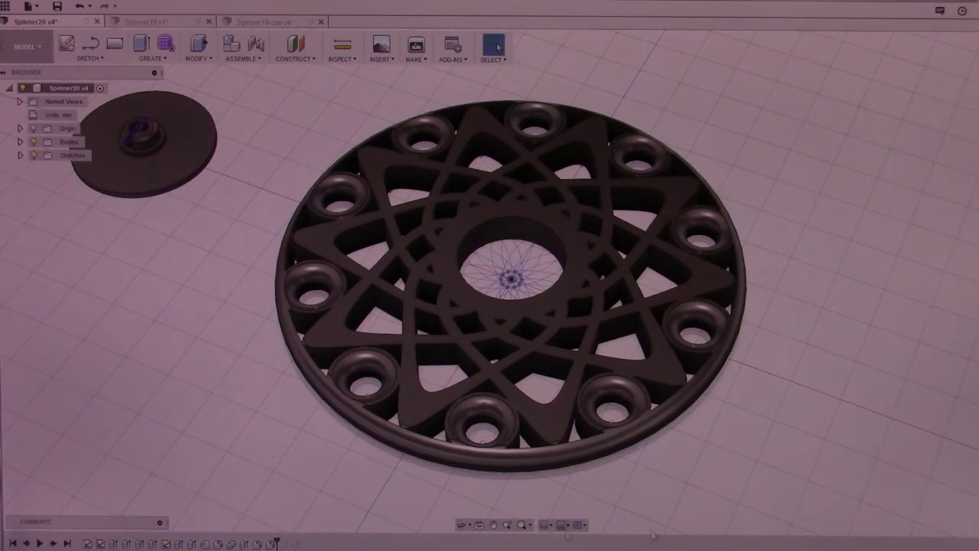
{"action": "middle_click_drag", "start_coordinate": [780, 502], "coordinate": [776, 437], "text": "shift"}
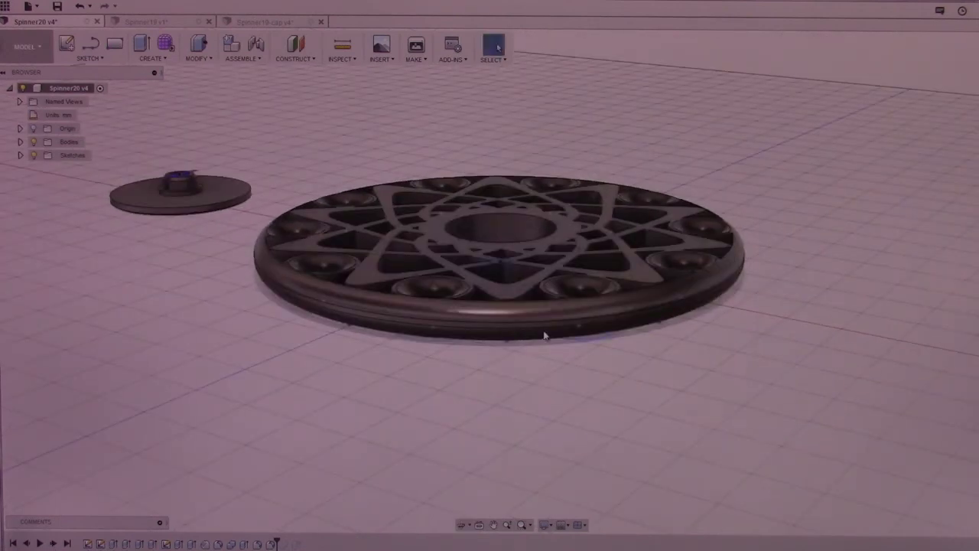
{"action": "middle_click_drag", "start_coordinate": [611, 387], "coordinate": [642, 409], "text": "shift"}
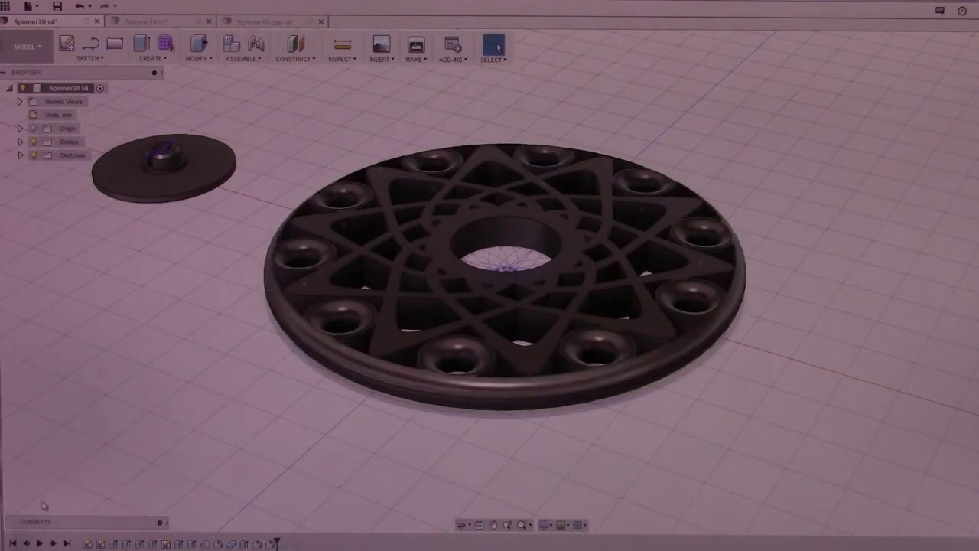
Advance the history to its final feature and examine the finished spinner body from above.
{"action": "left_click", "coordinate": [53, 543]}
{"action": "middle_click_drag", "start_coordinate": [804, 264], "coordinate": [875, 305]}
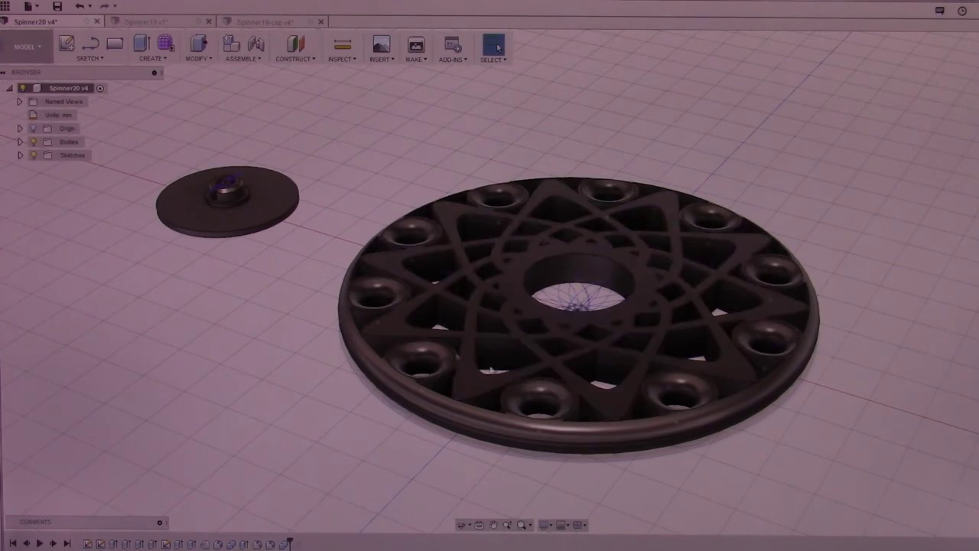
{"action": "middle_click_drag", "start_coordinate": [779, 204], "coordinate": [792, 237], "text": "shift"}
{"action": "middle_click_drag", "start_coordinate": [834, 318], "coordinate": [832, 287]}
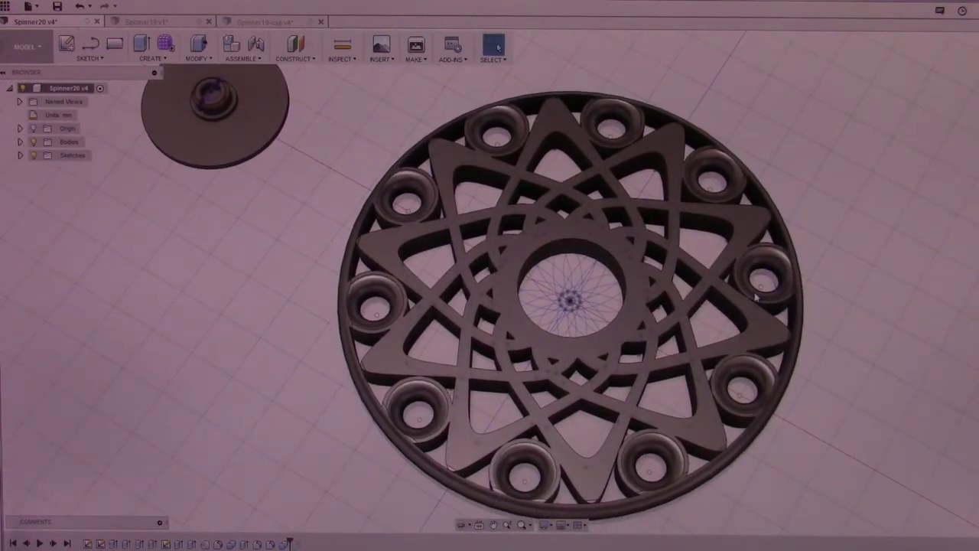